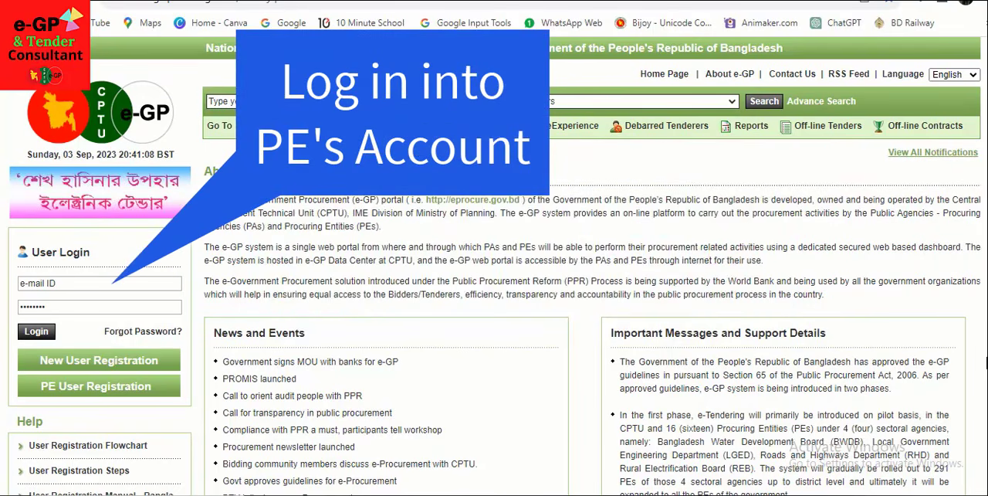
Step: Log in to the procuring entity's account with its saved e-mail ID and password, and dismiss the Tender Validity Extension notice
{"action": "left_click", "coordinate": [133, 284]}
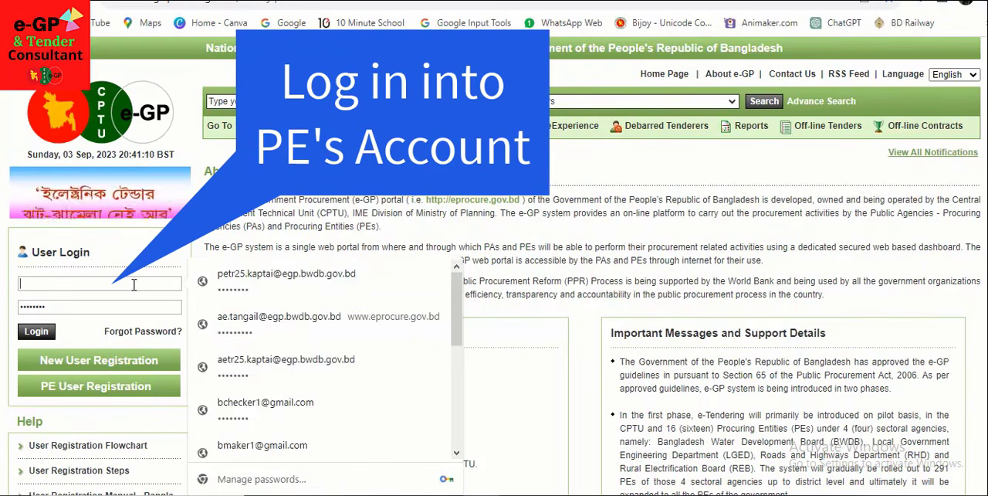
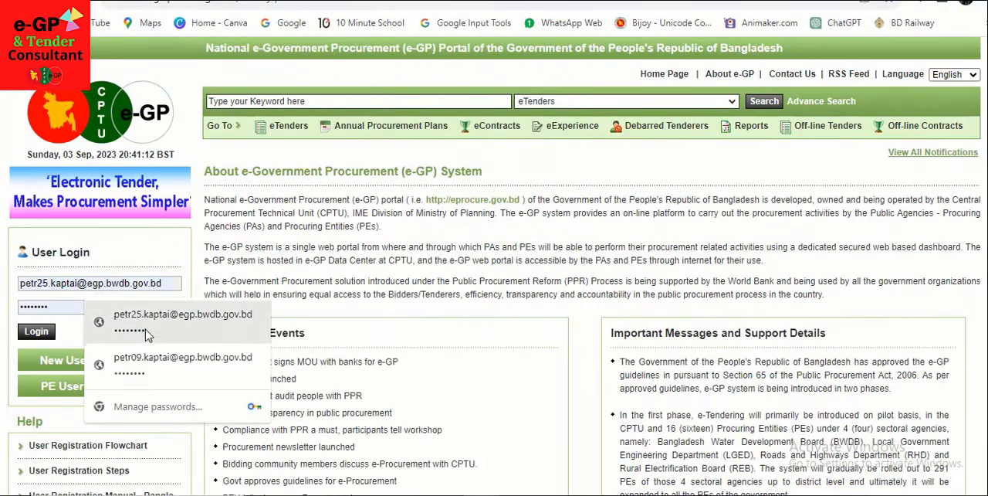
{"action": "left_click", "coordinate": [153, 321]}
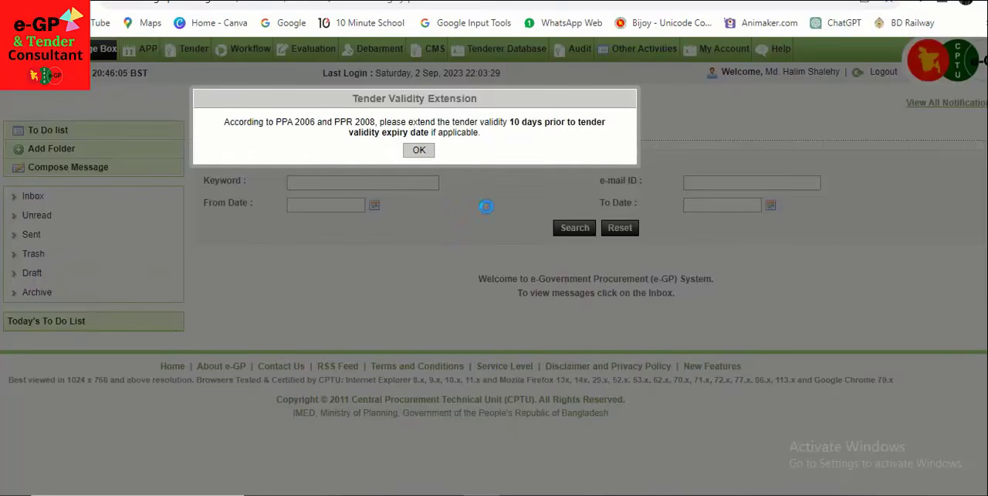
{"action": "left_click", "coordinate": [423, 154]}
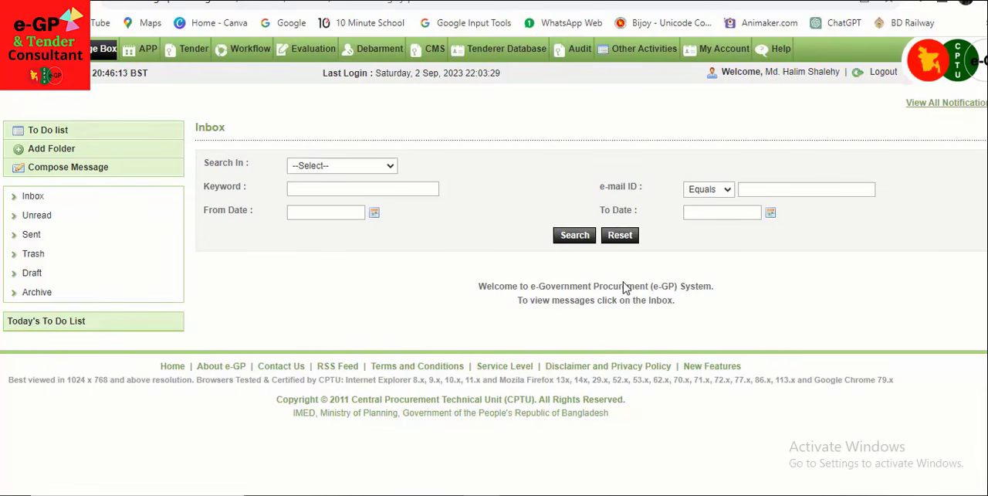
Step: Open the Approval of Contract Signing Information page and review the pending tenders
{"action": "mouse_move", "coordinate": [643, 51]}
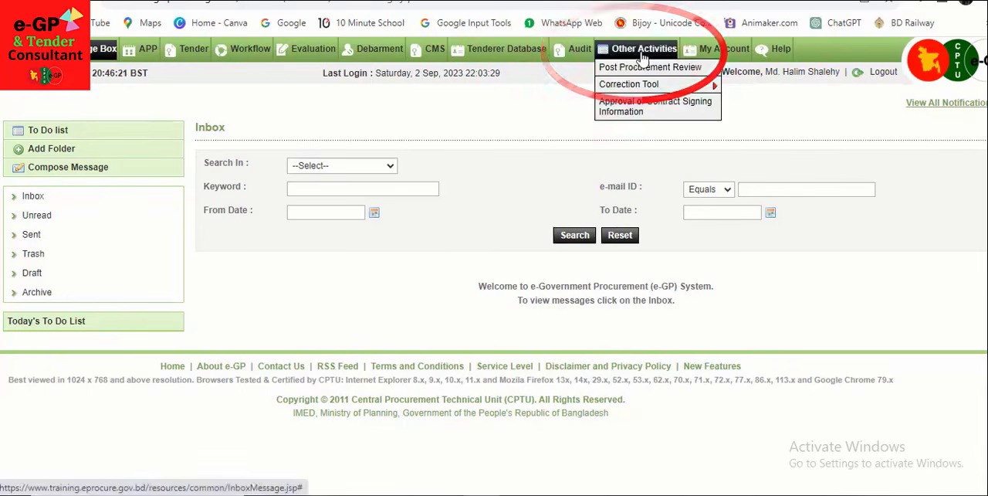
{"action": "left_click", "coordinate": [651, 111]}
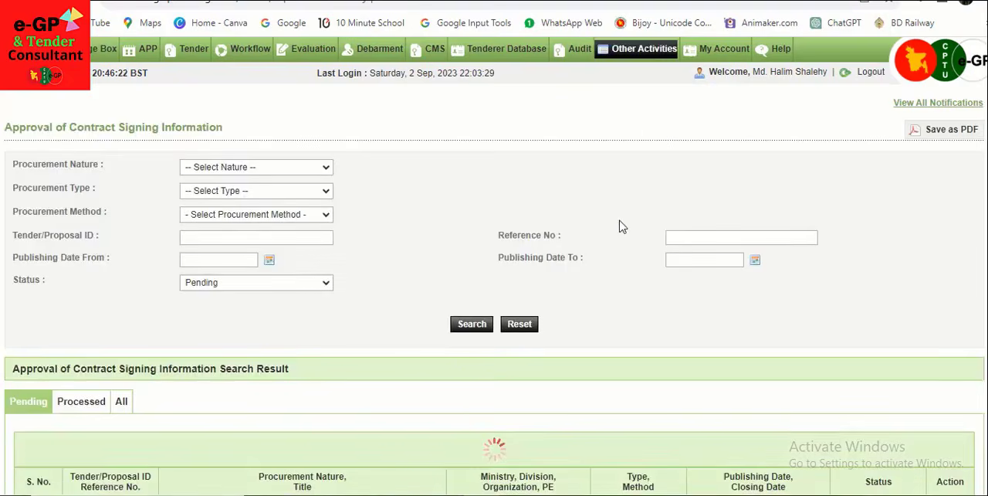
{"action": "scroll", "coordinate": [633, 255], "scroll_direction": "down", "scroll_amount": 2}
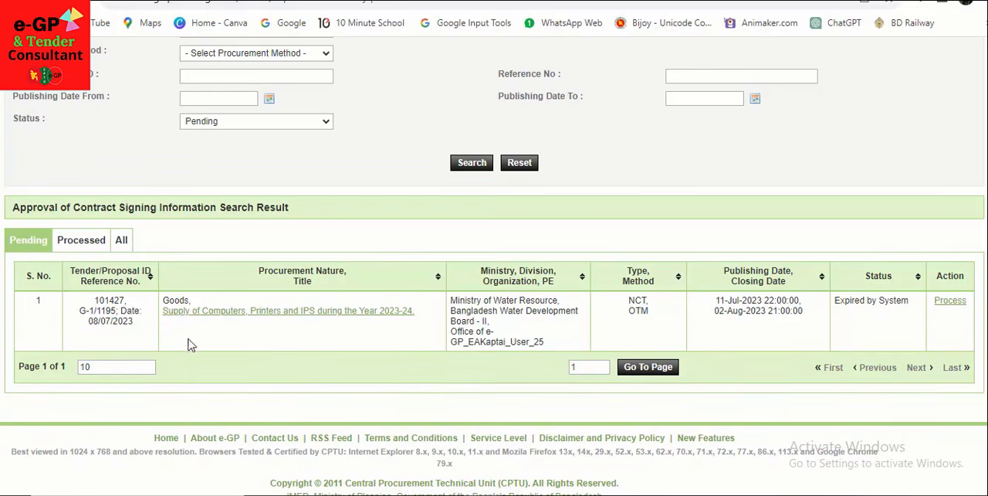
{"action": "scroll", "coordinate": [174, 366], "scroll_direction": "up", "scroll_amount": 2}
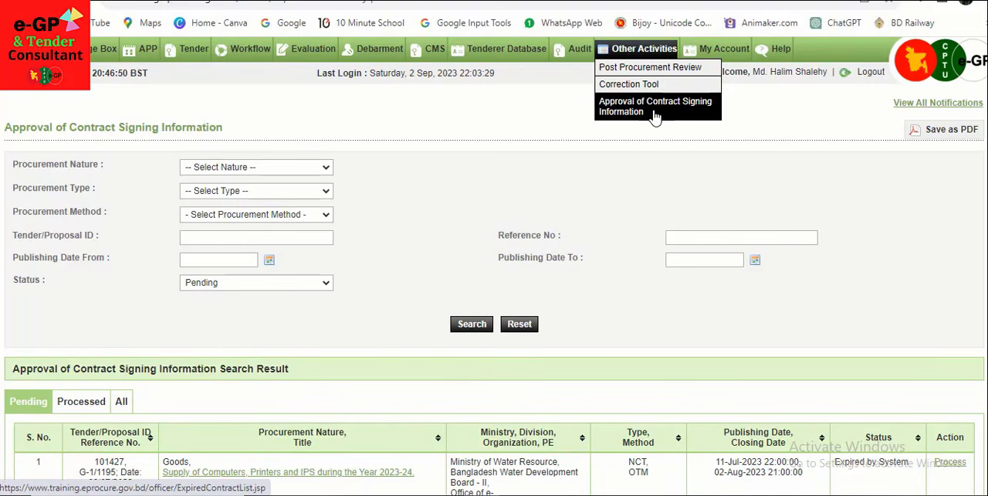
{"action": "scroll", "coordinate": [651, 117], "scroll_direction": "down", "scroll_amount": 2}
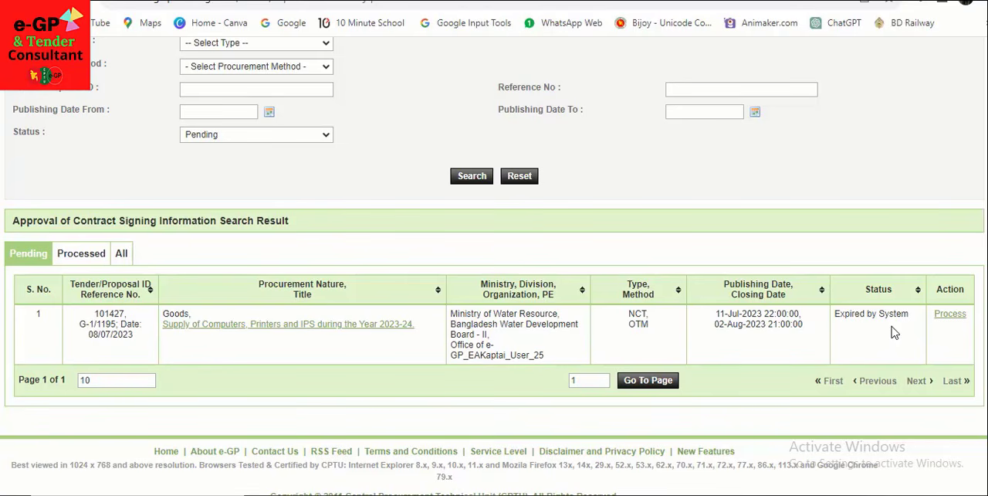
{"action": "left_click", "coordinate": [950, 315]}
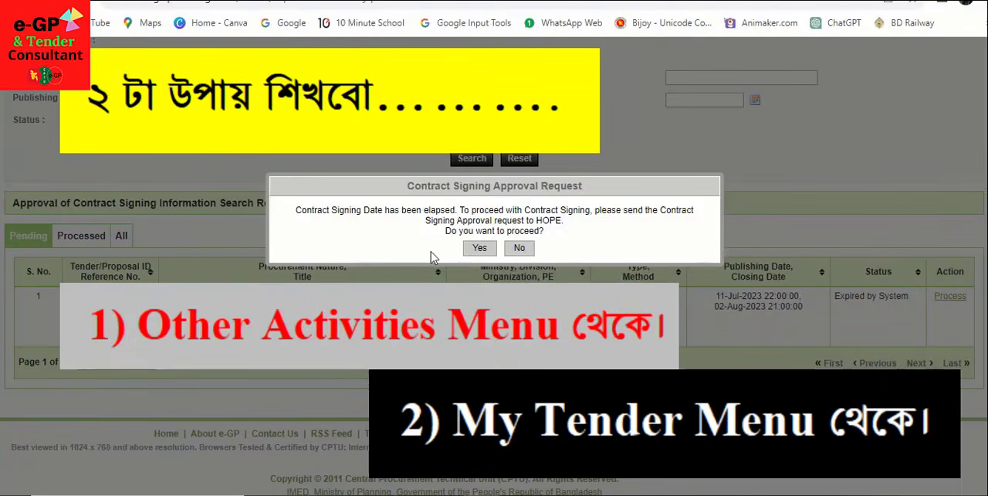
{"action": "left_click", "coordinate": [519, 248]}
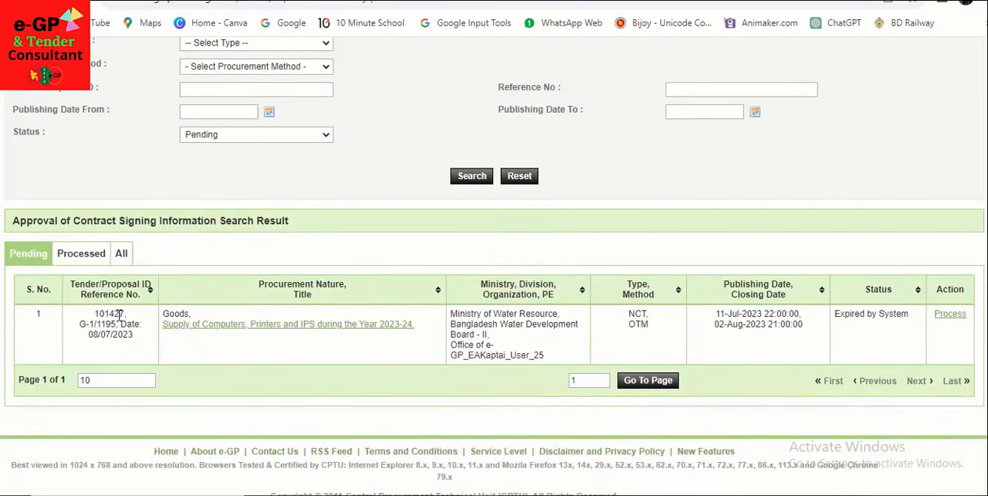
Step: Copy the pending tender's ID, 101427, and search My Tender for it
{"action": "mouse_move", "coordinate": [114, 314]}
{"action": "left_mouse_down"}
{"action": "mouse_move", "coordinate": [94, 313]}
{"action": "mouse_move", "coordinate": [127, 313]}
{"action": "mouse_move", "coordinate": [94, 313]}
{"action": "left_mouse_up"}
{"action": "key", "text": "ctrl+c"}
{"action": "scroll", "coordinate": [247, 335], "scroll_direction": "up", "scroll_amount": 2}
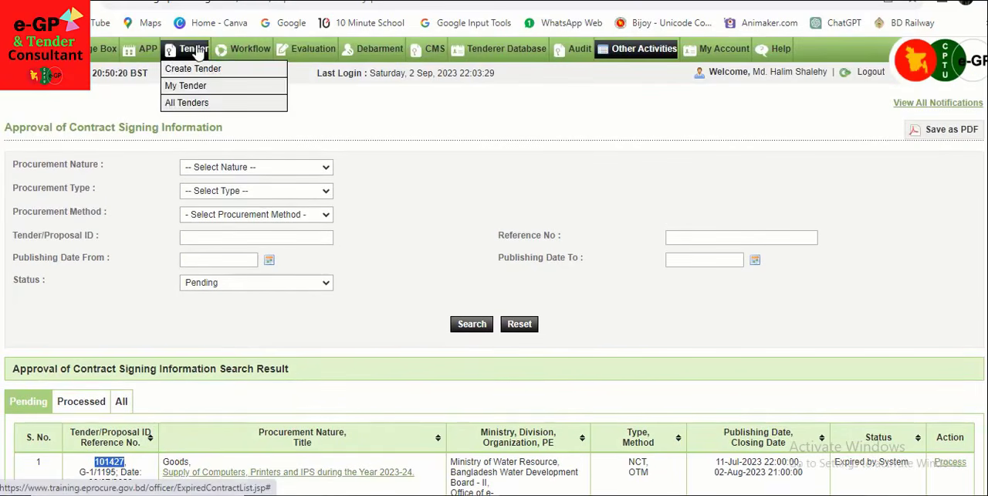
{"action": "mouse_move", "coordinate": [630, 58]}
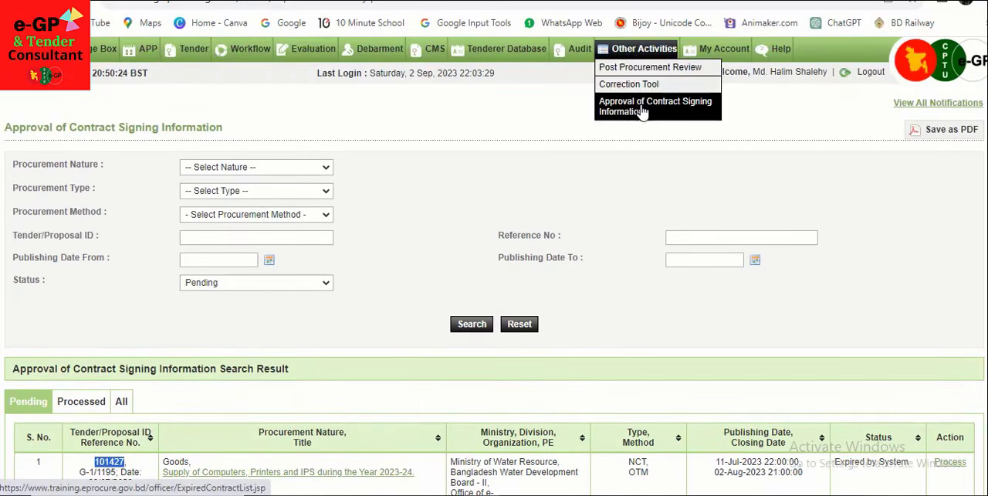
{"action": "mouse_move", "coordinate": [193, 51]}
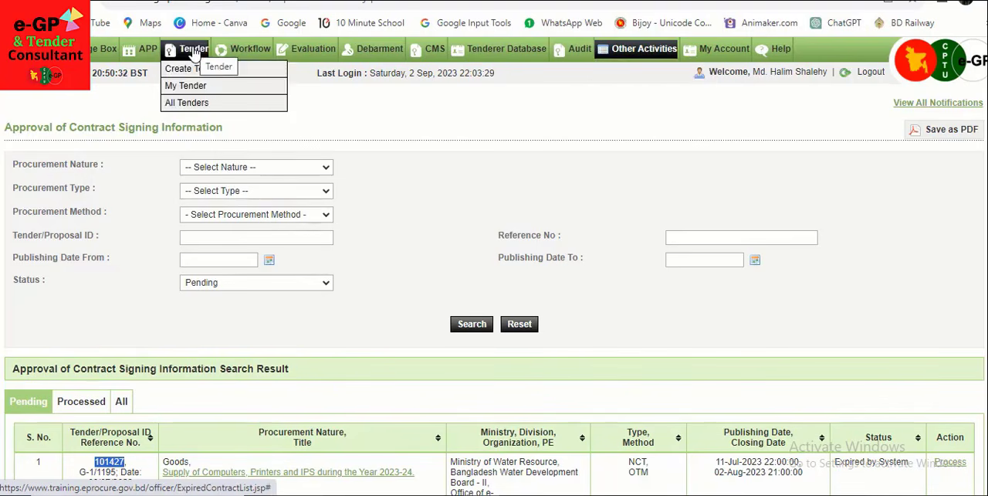
{"action": "left_click", "coordinate": [200, 87]}
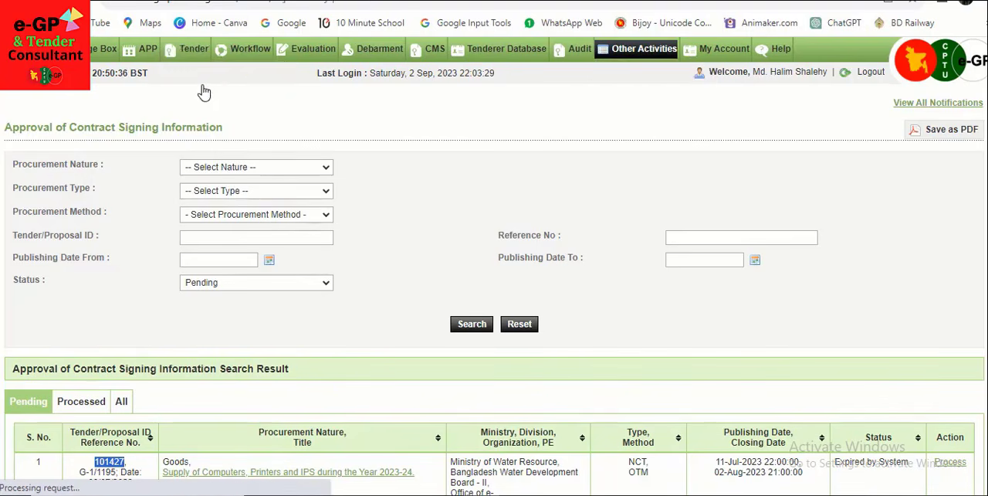
{"action": "scroll", "coordinate": [432, 220], "scroll_direction": "down", "scroll_amount": 1}
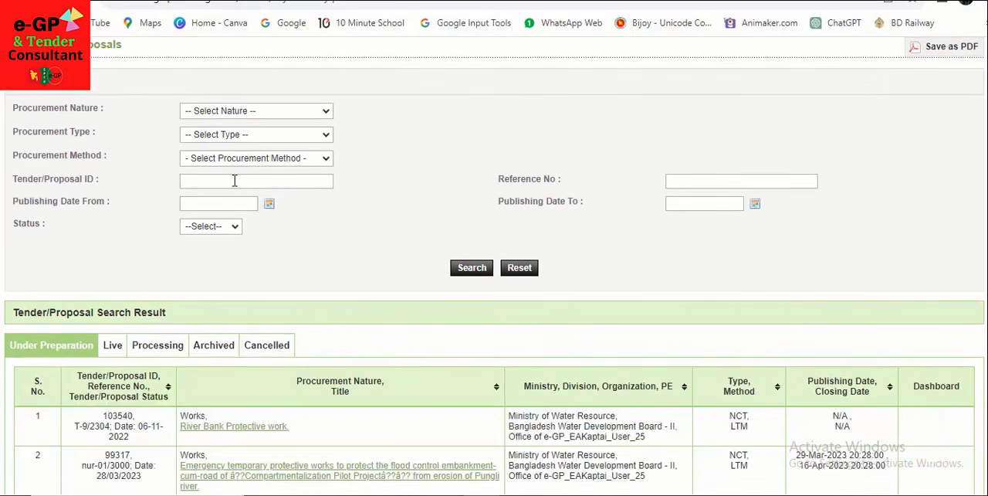
{"action": "left_click", "coordinate": [235, 180]}
{"action": "key", "text": "ctrl+v"}
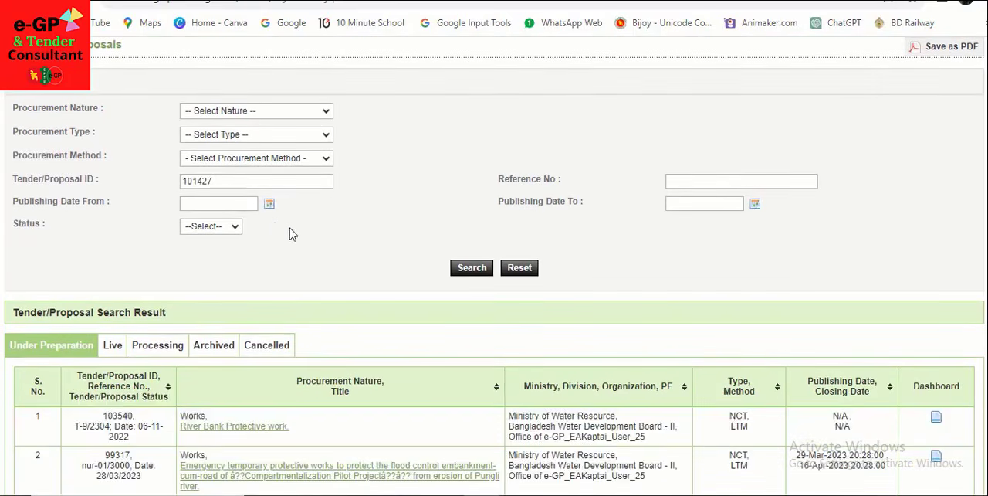
{"action": "left_click", "coordinate": [469, 272]}
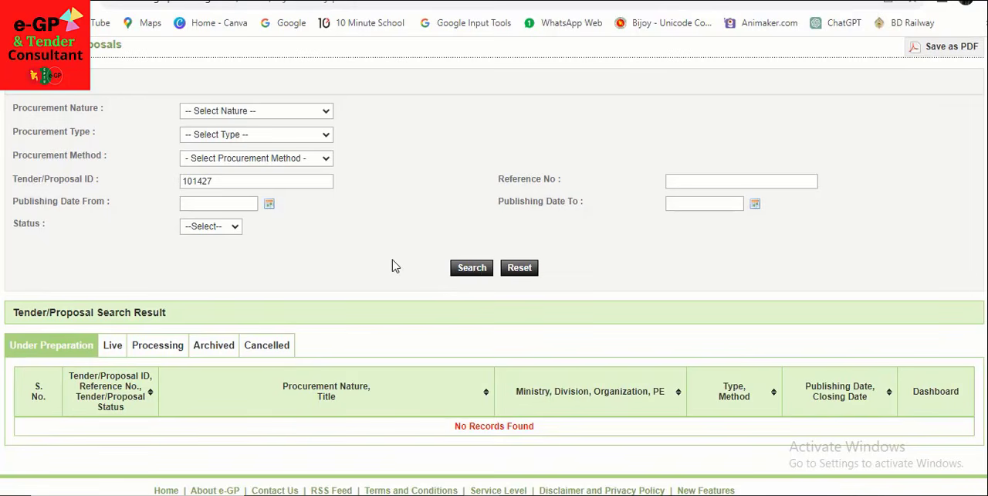
Step: Open the dashboard of tender 101427 from the Processing results and show its Contract Signing details
{"action": "scroll", "coordinate": [391, 264], "scroll_direction": "down", "scroll_amount": 1}
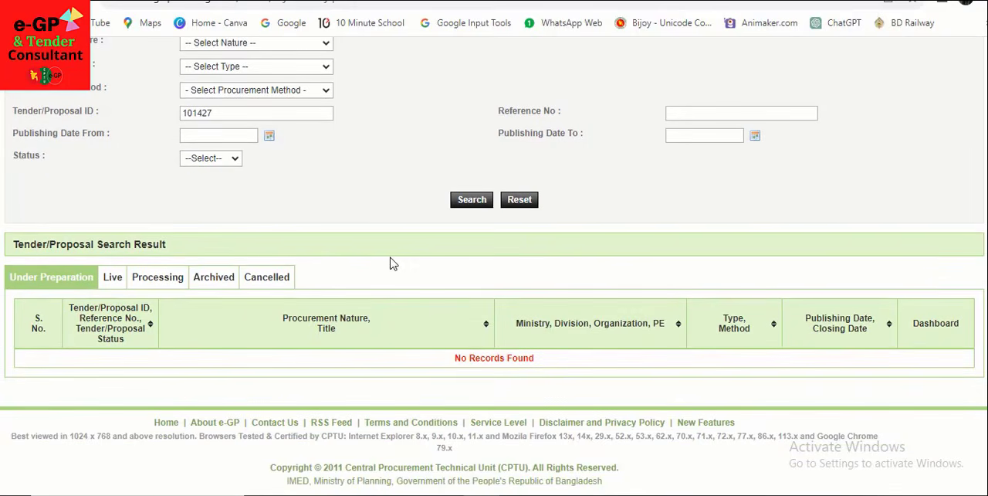
{"action": "left_click", "coordinate": [160, 284]}
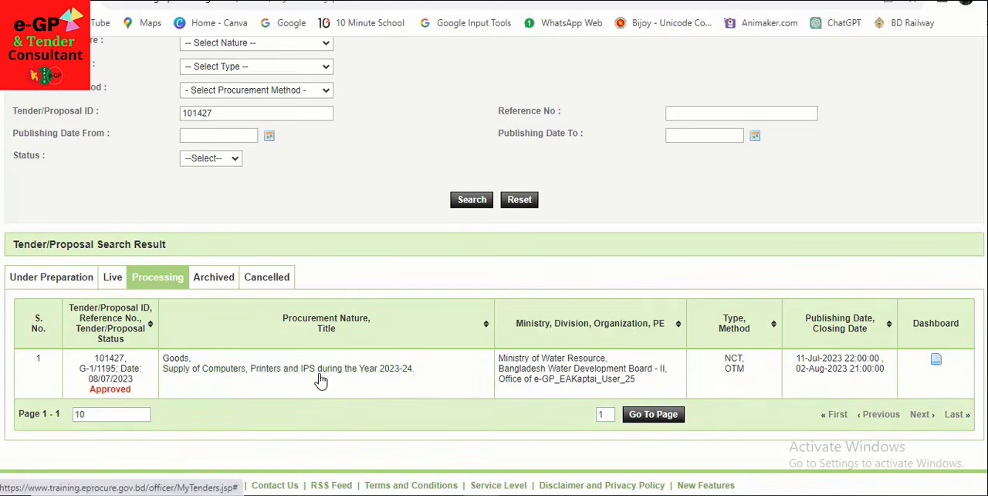
{"action": "left_click", "coordinate": [936, 360]}
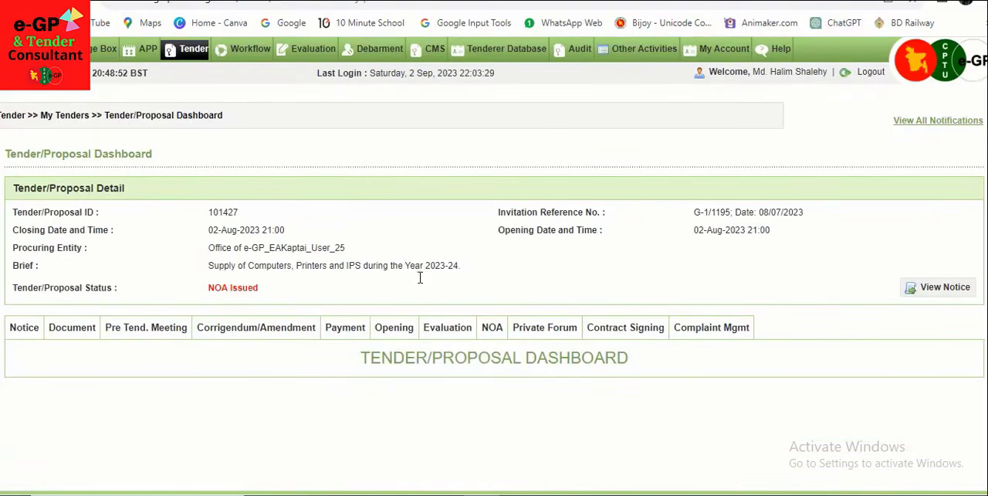
{"action": "scroll", "coordinate": [478, 359], "scroll_direction": "down", "scroll_amount": 1}
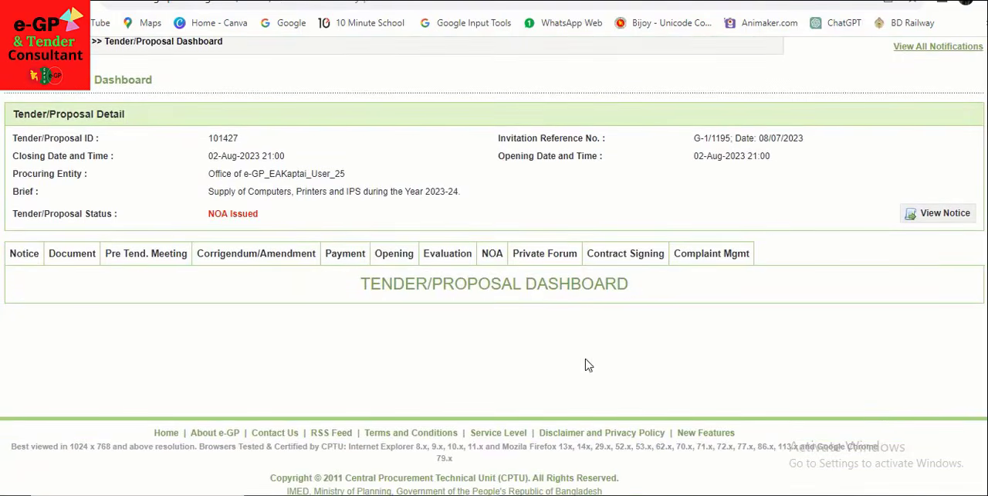
{"action": "left_click", "coordinate": [627, 260]}
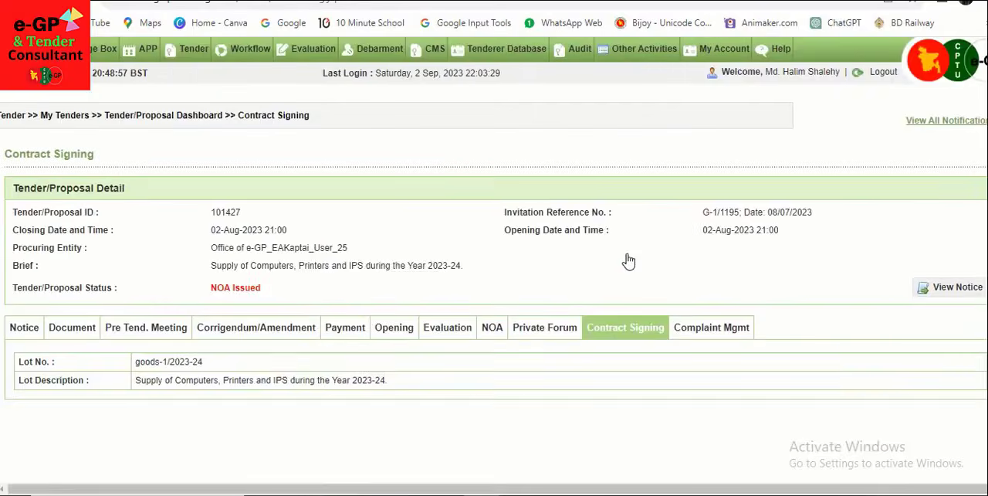
Step: Proceed with the expired contract signing for dtecsupplier27 Ltd and agree to send an approval request to HOPE
{"action": "scroll", "coordinate": [633, 267], "scroll_direction": "down", "scroll_amount": 3}
{"action": "scroll", "coordinate": [525, 240], "scroll_direction": "down", "scroll_amount": 7}
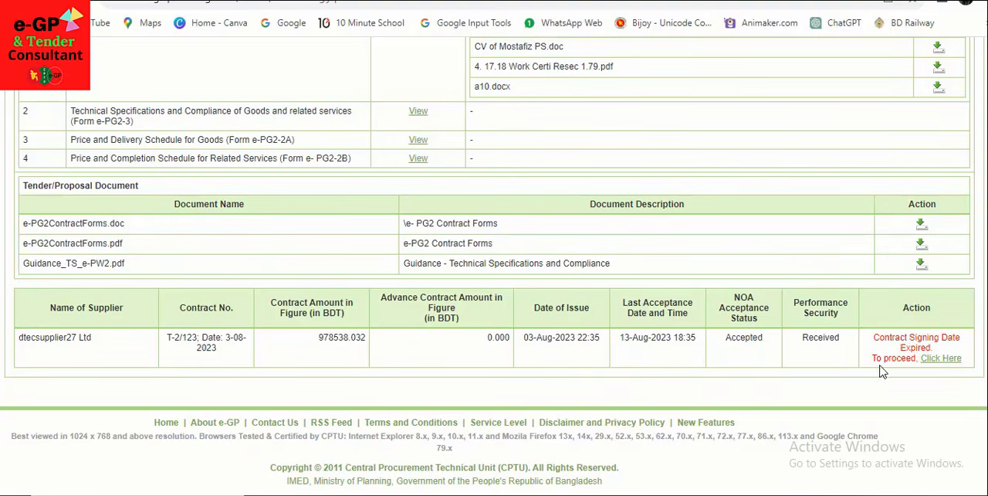
{"action": "left_click", "coordinate": [937, 361]}
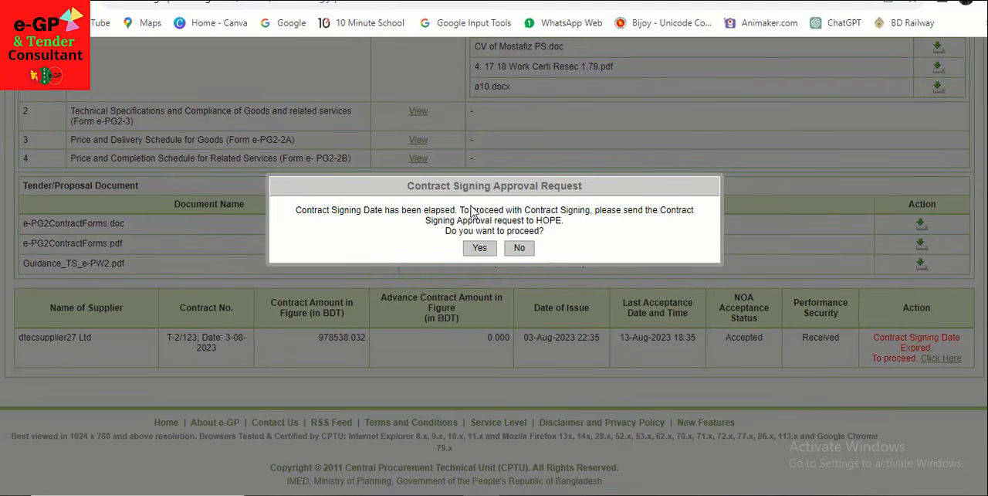
{"action": "left_click", "coordinate": [479, 249]}
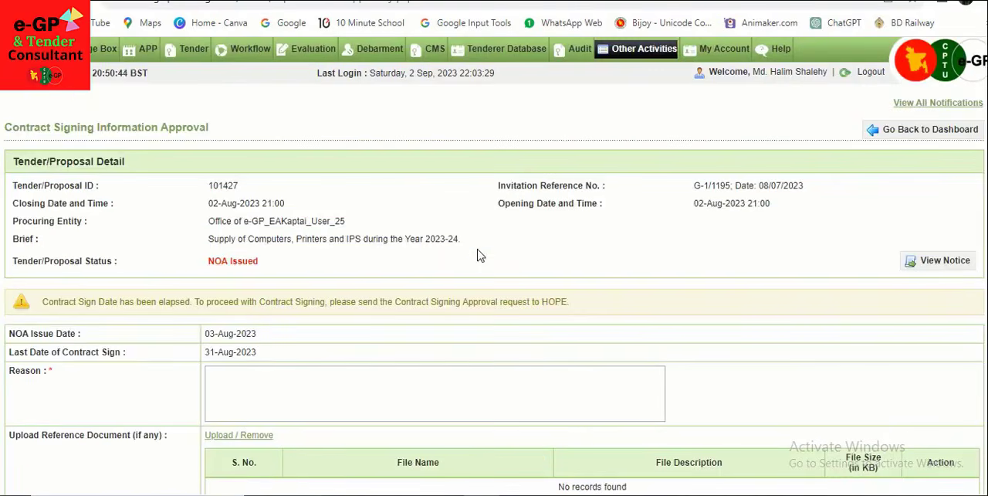
Step: Enter "Due to negligence of the Tenderer." as the reason in the contract signing approval request
{"action": "scroll", "coordinate": [479, 260], "scroll_direction": "down", "scroll_amount": 1}
{"action": "scroll", "coordinate": [479, 263], "scroll_direction": "down", "scroll_amount": 1}
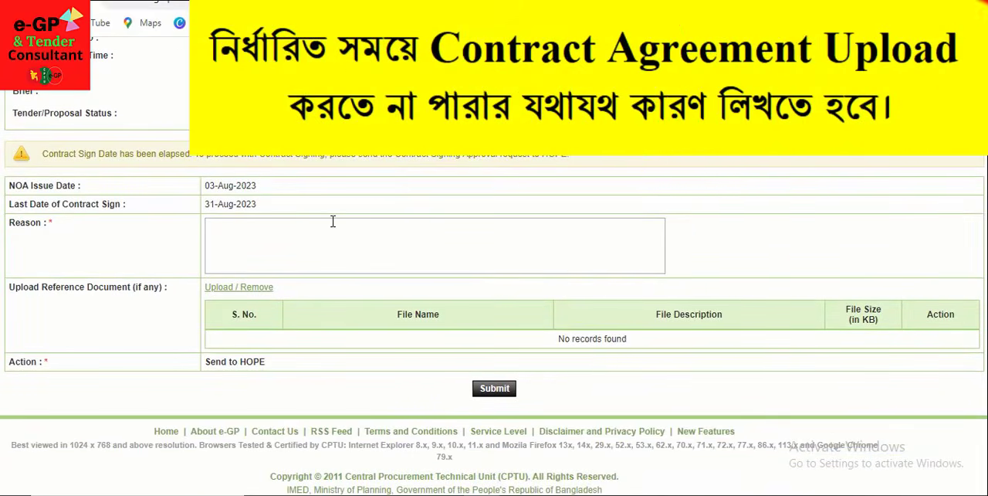
{"action": "left_click", "coordinate": [333, 221]}
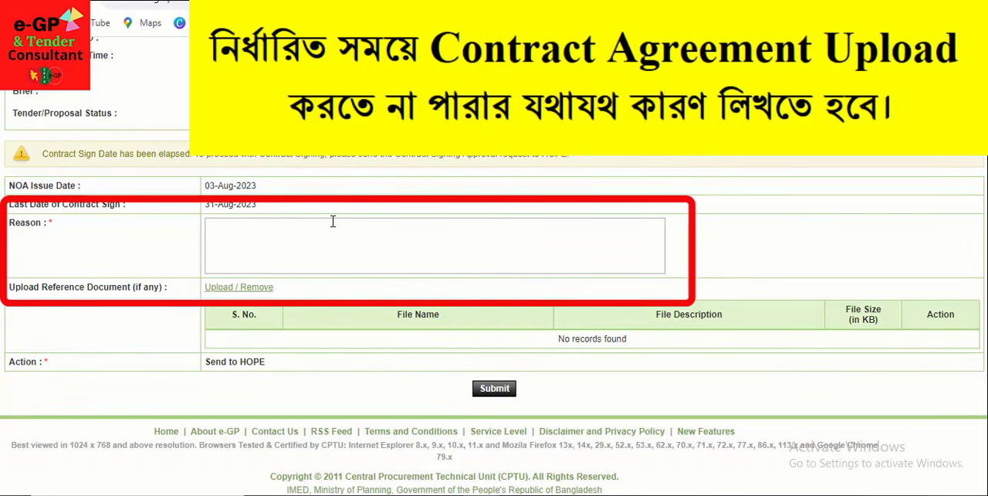
{"action": "type", "text": "Due to "}
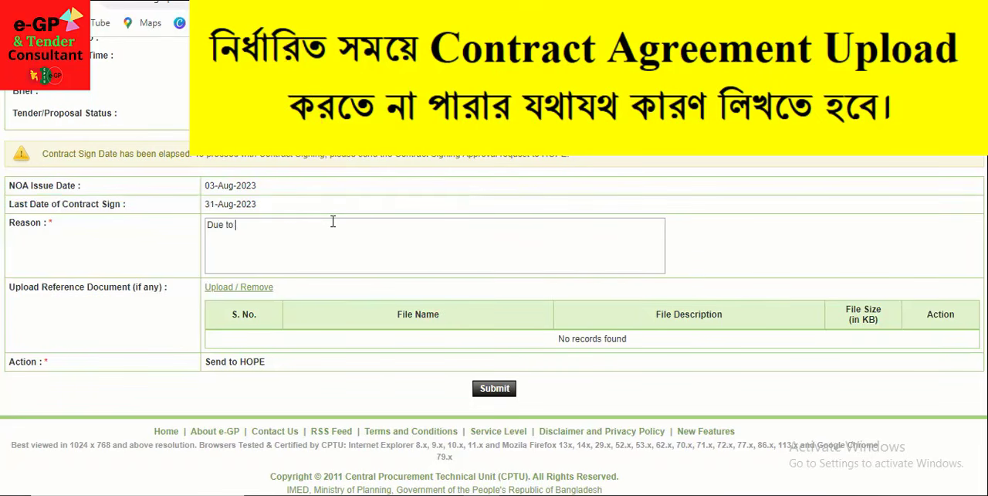
{"action": "type", "text": "neglegence of th"}
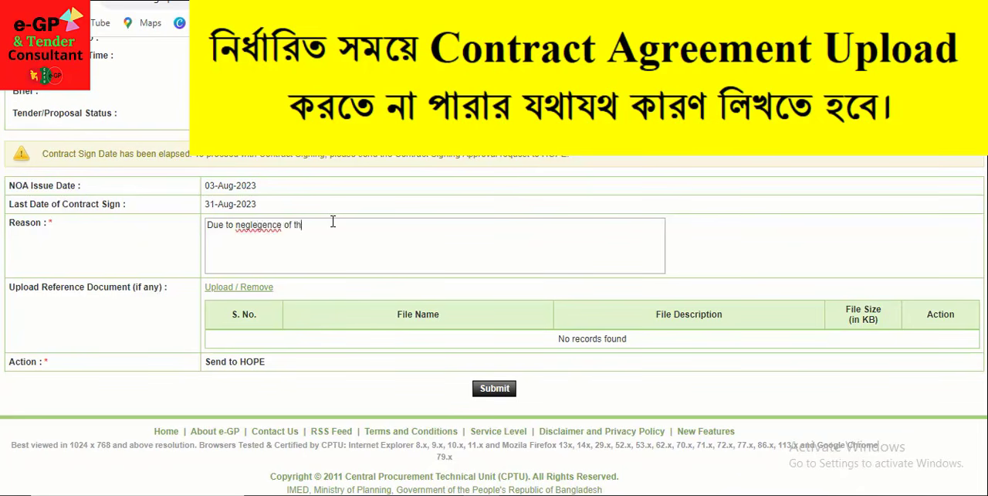
{"action": "type", "text": "e Tenderer"}
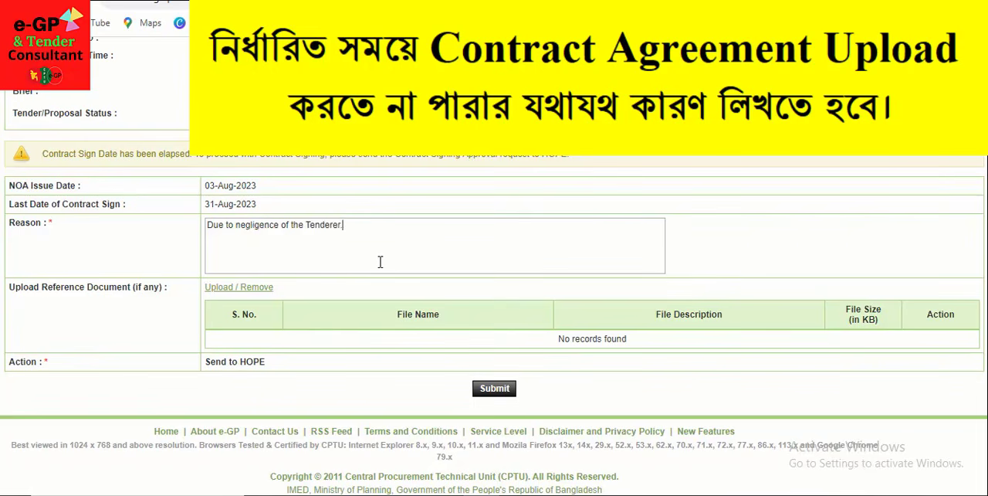
{"action": "type", "text": "."}
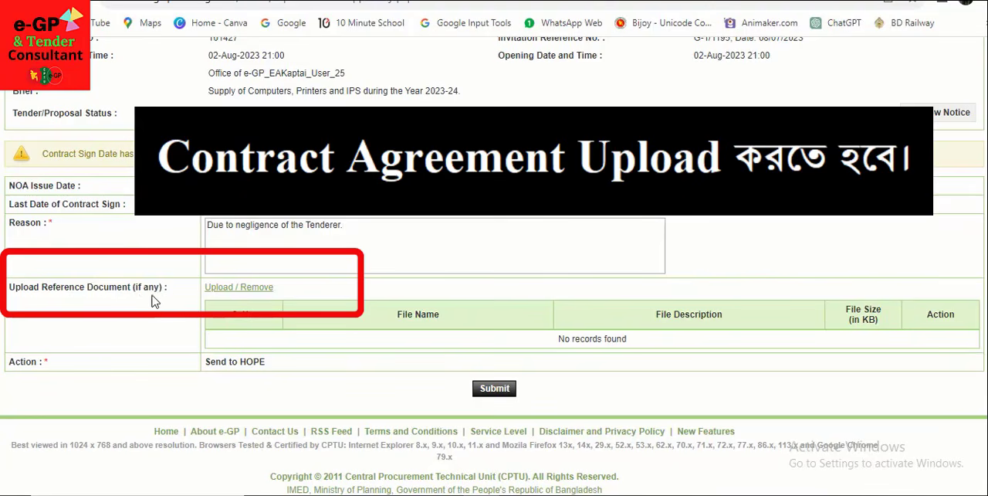
Step: Open the reference document upload for the approval request and choose Forwarding Tangail.pdf from the Downloads folder
{"action": "left_click", "coordinate": [235, 288]}
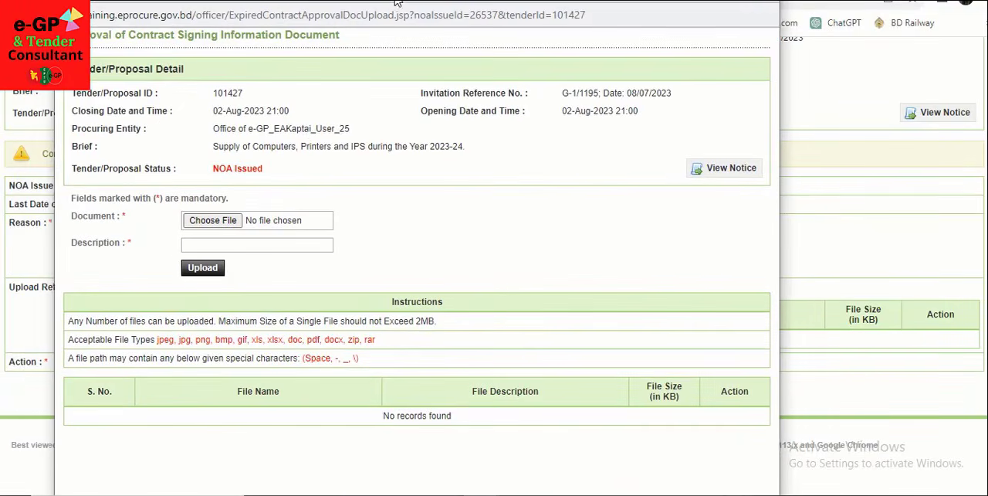
{"action": "left_click_drag", "start_coordinate": [396, 1], "coordinate": [396, 1]}
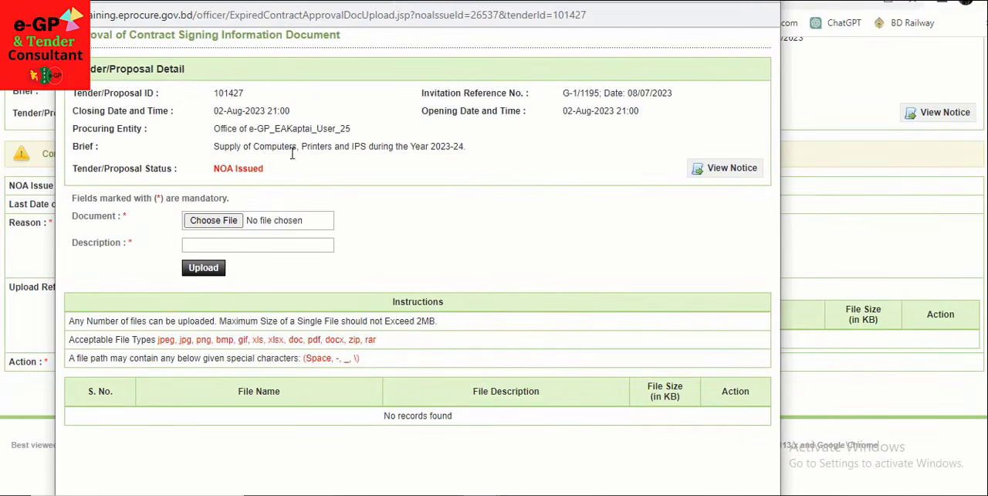
{"action": "left_click", "coordinate": [214, 221]}
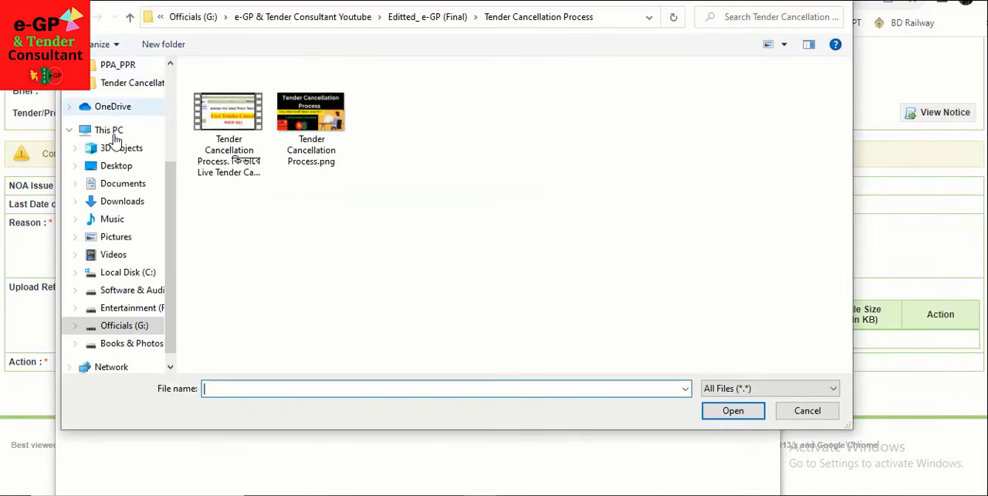
{"action": "left_click", "coordinate": [122, 203]}
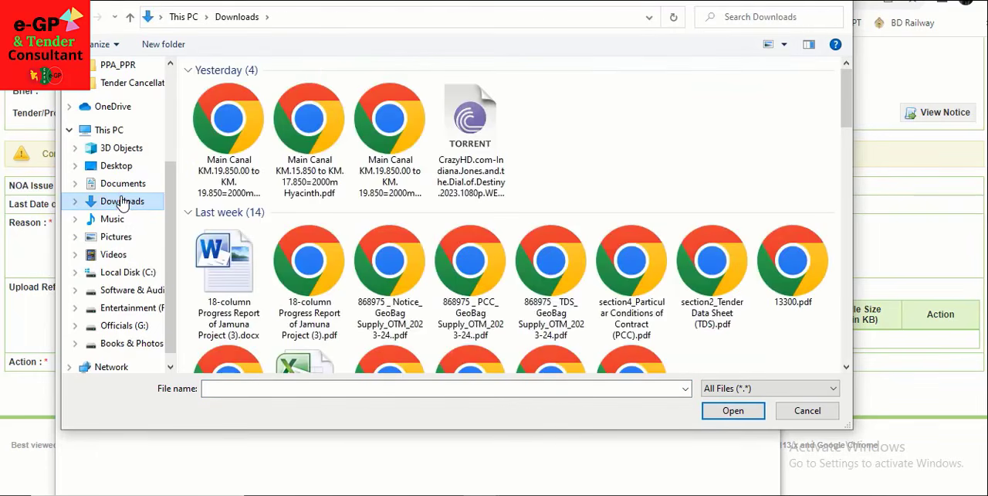
{"action": "left_click", "coordinate": [227, 150]}
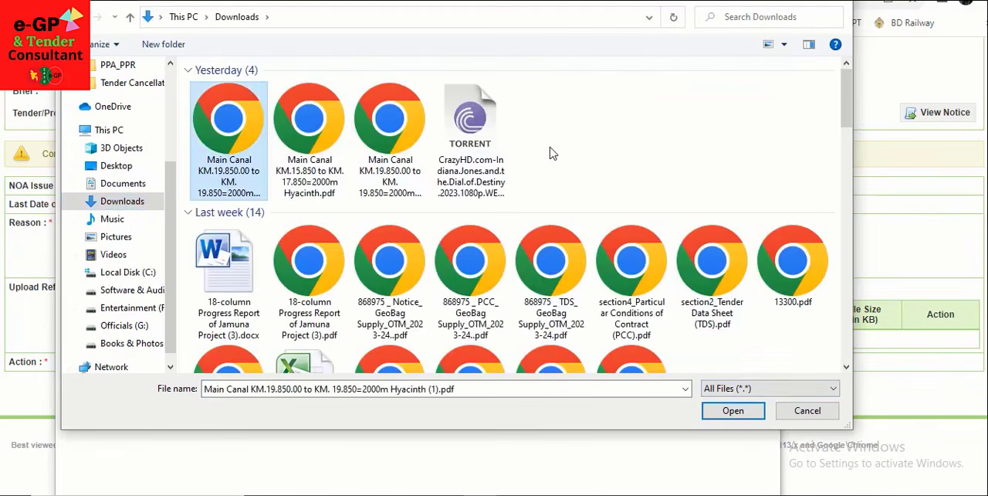
{"action": "scroll", "coordinate": [553, 158], "scroll_direction": "down", "scroll_amount": 2}
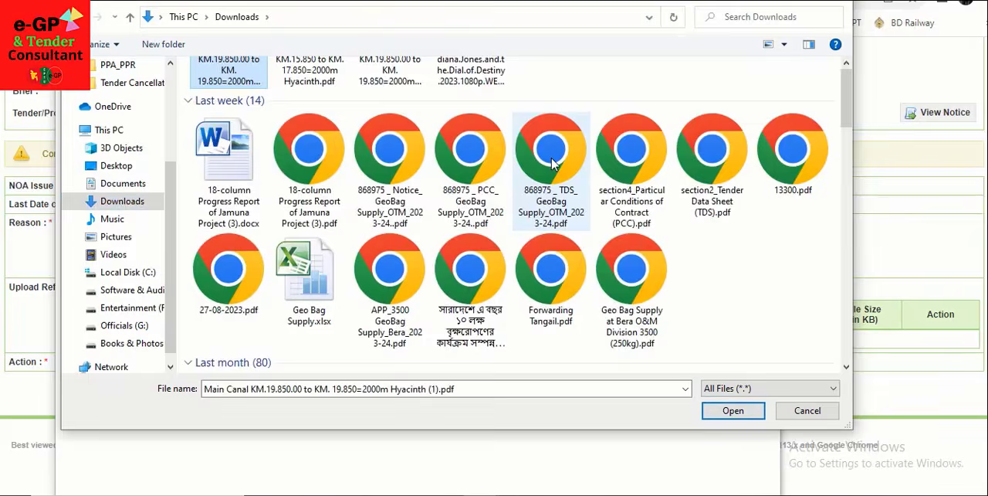
{"action": "left_click", "coordinate": [551, 305]}
{"action": "left_click", "coordinate": [732, 414]}
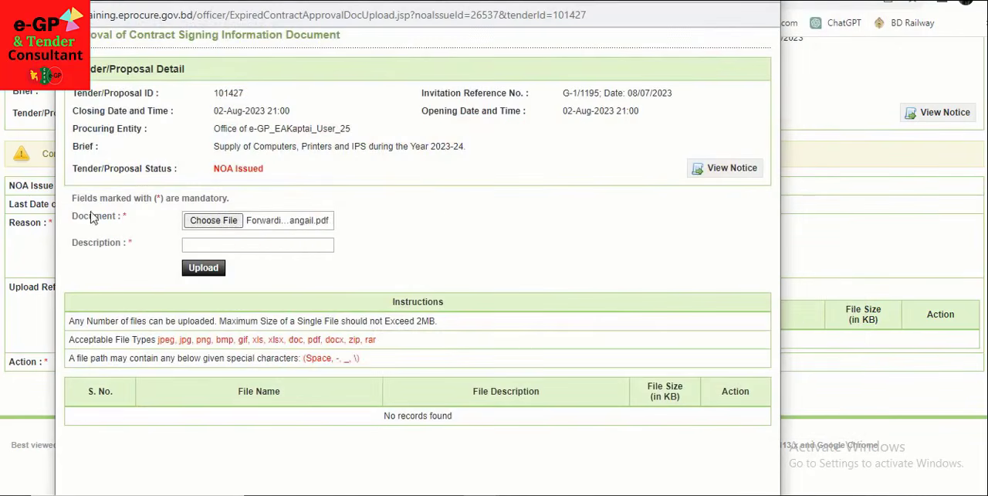
Step: Describe the chosen file as "Contract agrement", upload it, and return to the approval request form
{"action": "left_click", "coordinate": [245, 245]}
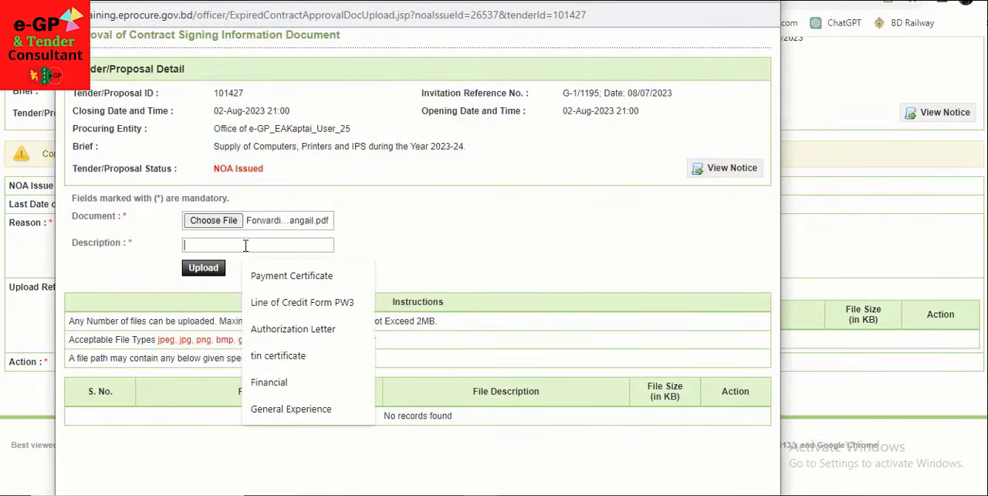
{"action": "type", "text": "Contract"}
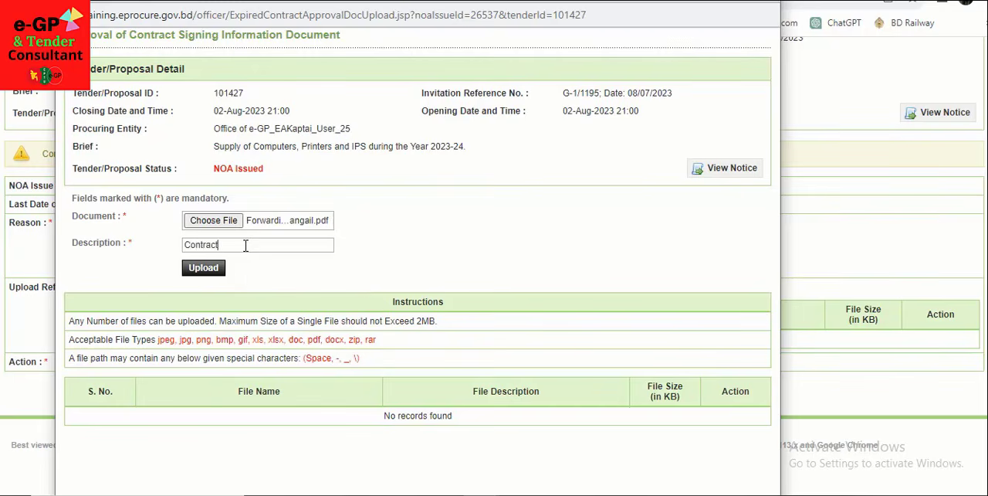
{"action": "type", "text": " ag"}
{"action": "type", "text": "reem"}
{"action": "key", "text": "BackSpace"}
{"action": "left_click", "coordinate": [205, 269]}
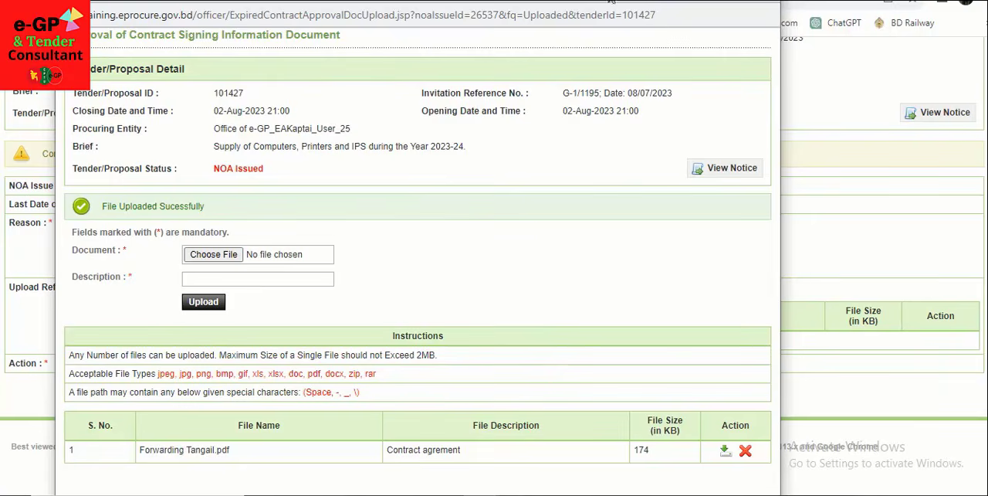
{"action": "left_click_drag", "start_coordinate": [612, 2], "coordinate": [607, 49]}
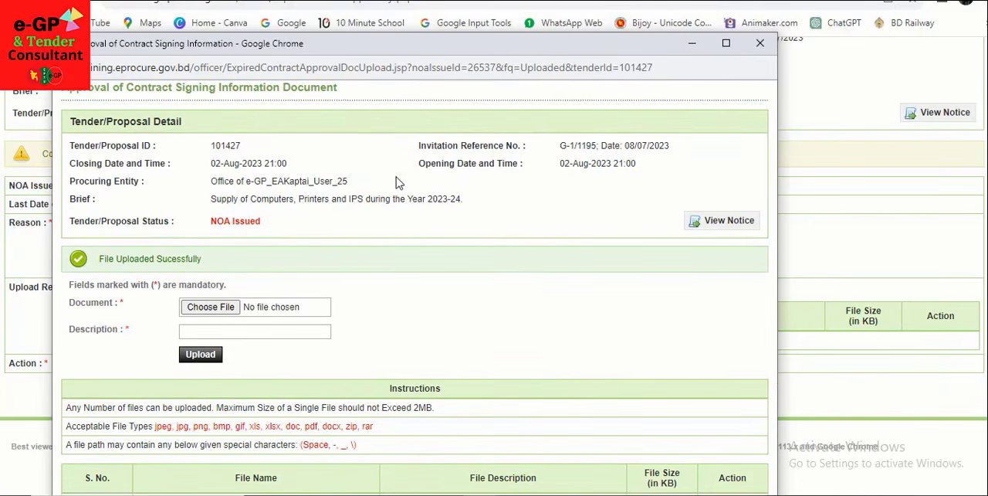
{"action": "left_click_drag", "start_coordinate": [397, 180], "coordinate": [399, 112]}
{"action": "double_click", "coordinate": [417, 49]}
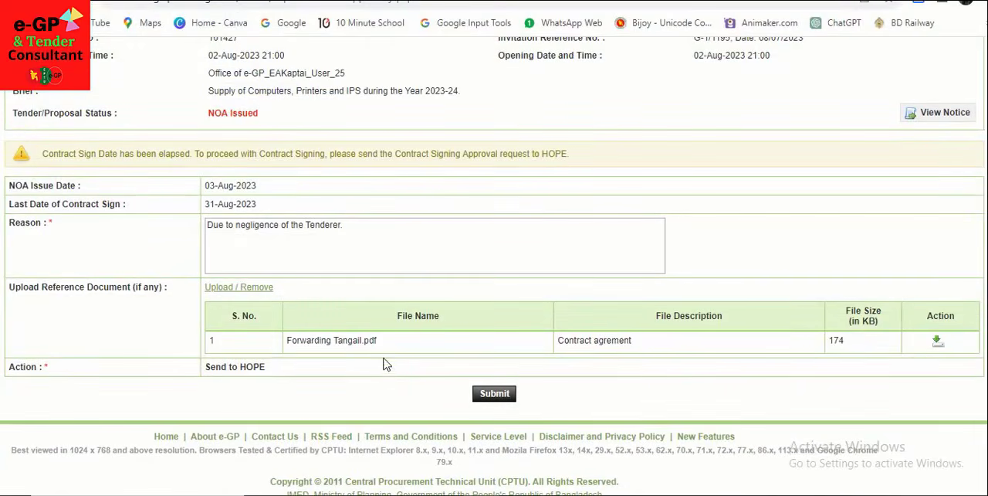
Step: Check the attached reference document's entry, submit the contract signing approval request to HOPE and confirm sending it
{"action": "left_click_drag", "start_coordinate": [558, 341], "coordinate": [670, 344]}
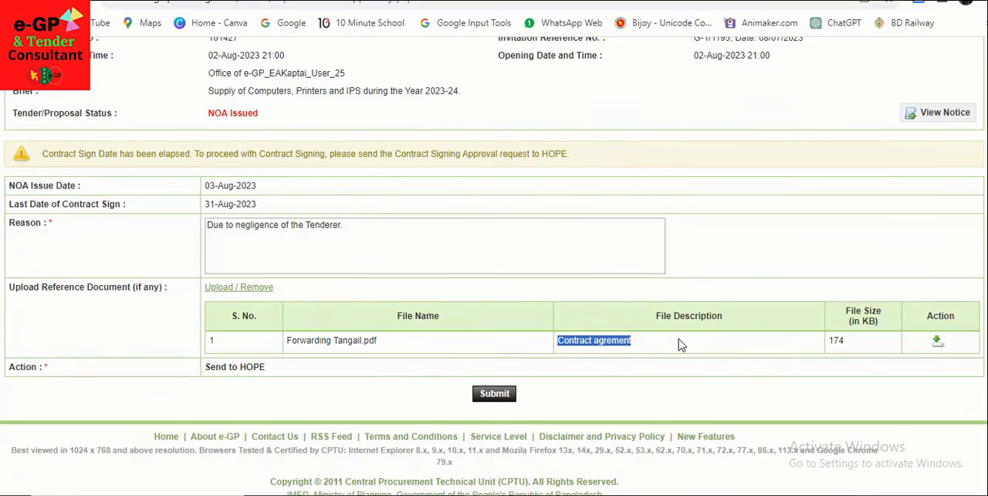
{"action": "scroll", "coordinate": [371, 321], "scroll_direction": "down", "scroll_amount": 1}
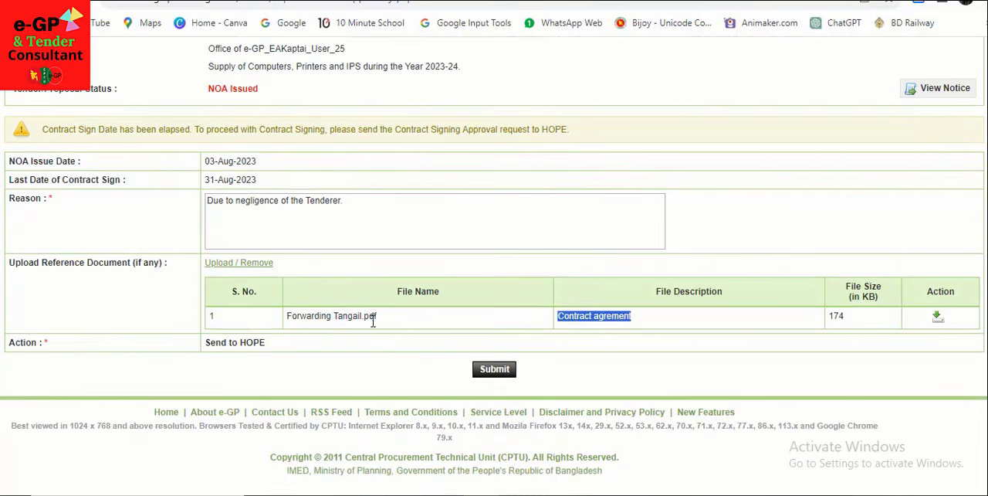
{"action": "left_click", "coordinate": [385, 349]}
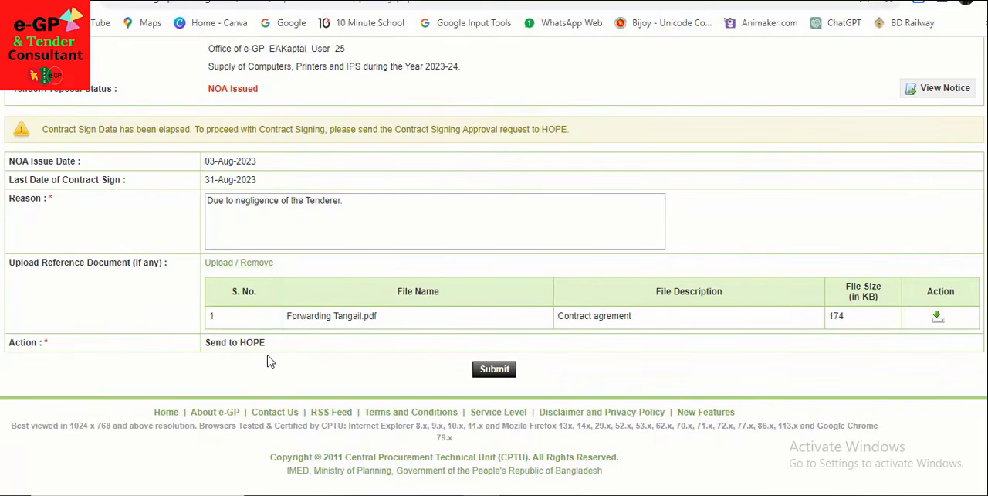
{"action": "left_click", "coordinate": [504, 372]}
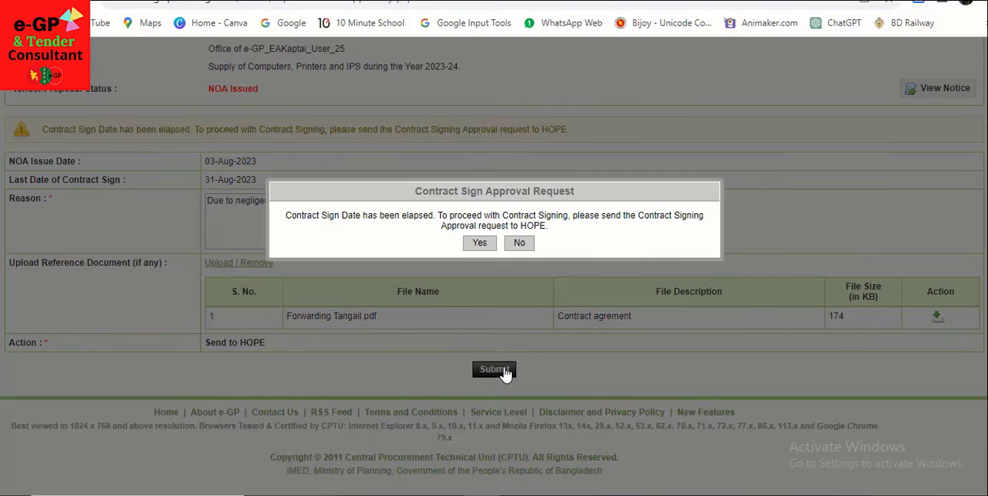
{"action": "left_click", "coordinate": [479, 244]}
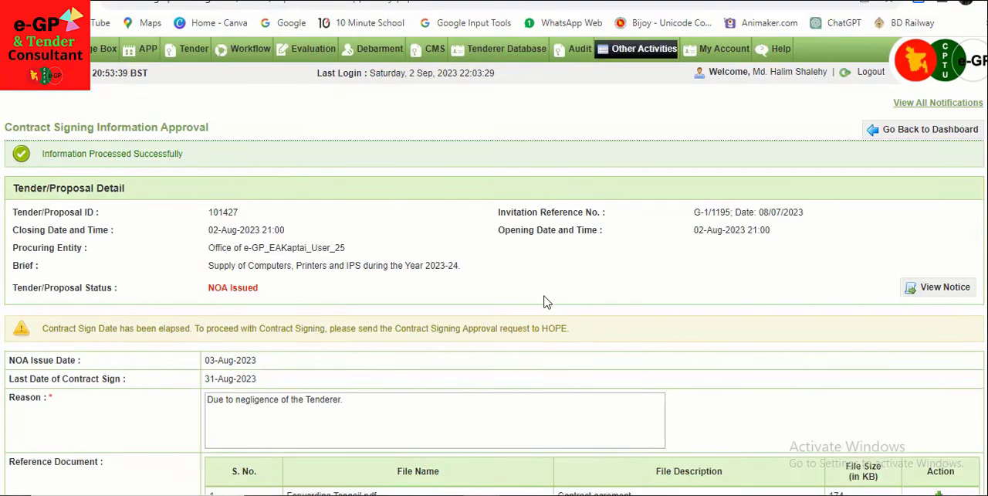
{"action": "scroll", "coordinate": [543, 302], "scroll_direction": "down", "scroll_amount": 3}
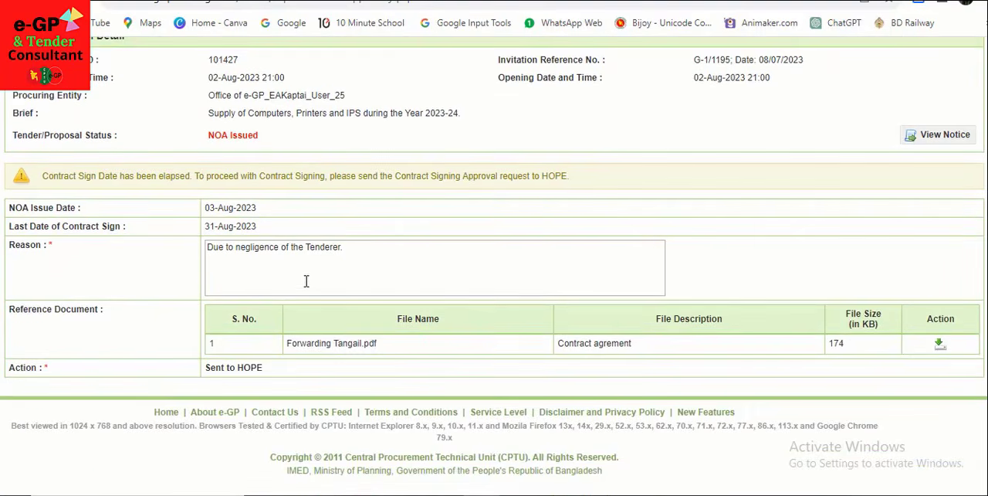
{"action": "scroll", "coordinate": [306, 280], "scroll_direction": "up", "scroll_amount": 3}
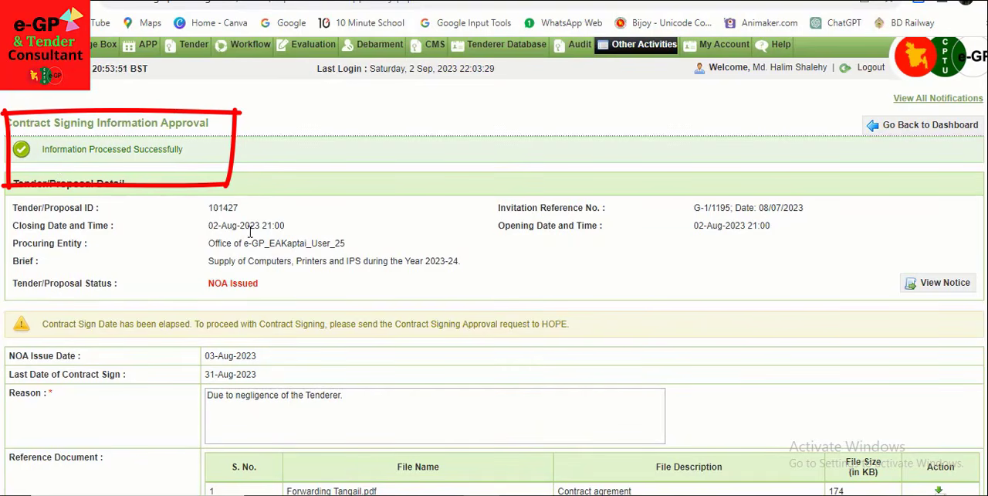
{"action": "scroll", "coordinate": [283, 280], "scroll_direction": "down", "scroll_amount": 2}
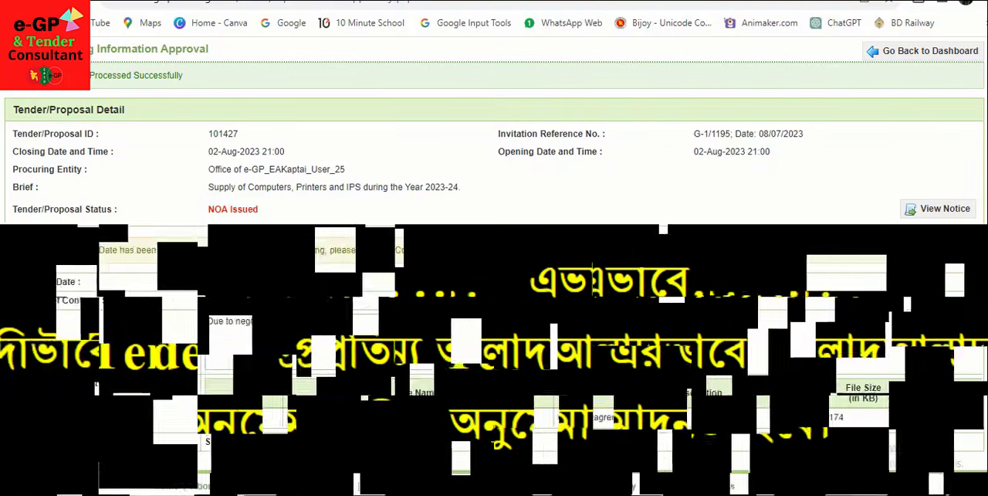
{"action": "scroll", "coordinate": [402, 429], "scroll_direction": "down", "scroll_amount": 1}
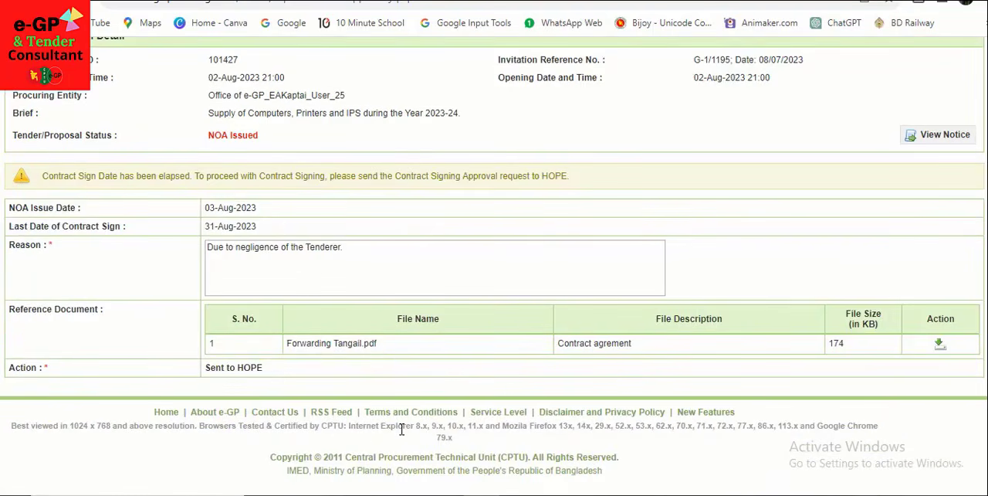
{"action": "scroll", "coordinate": [479, 421], "scroll_direction": "up", "scroll_amount": 1}
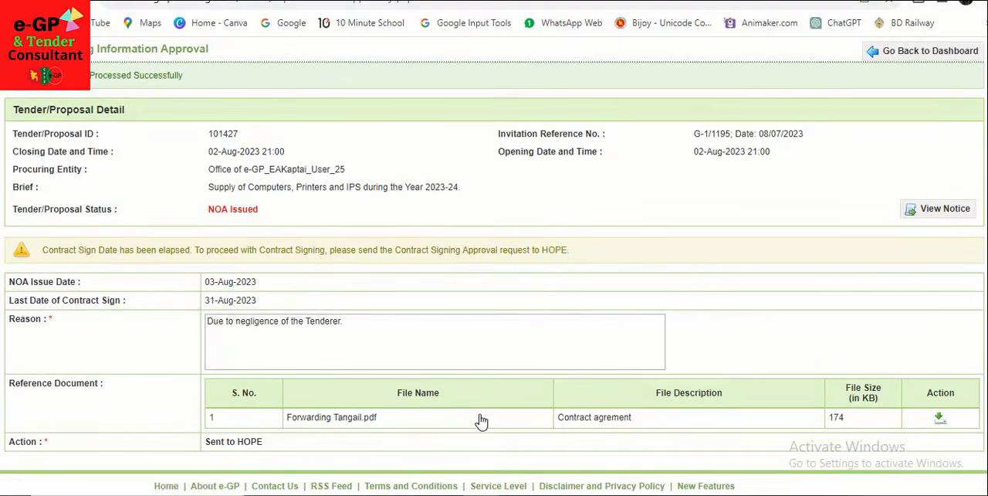